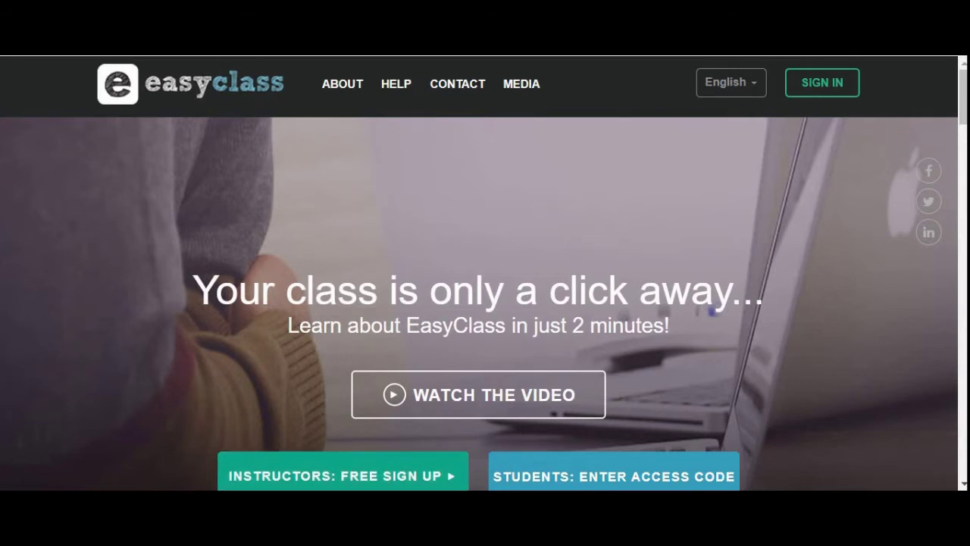
- Open the instructor registration form, then return to the top of the home page
click(342, 475)
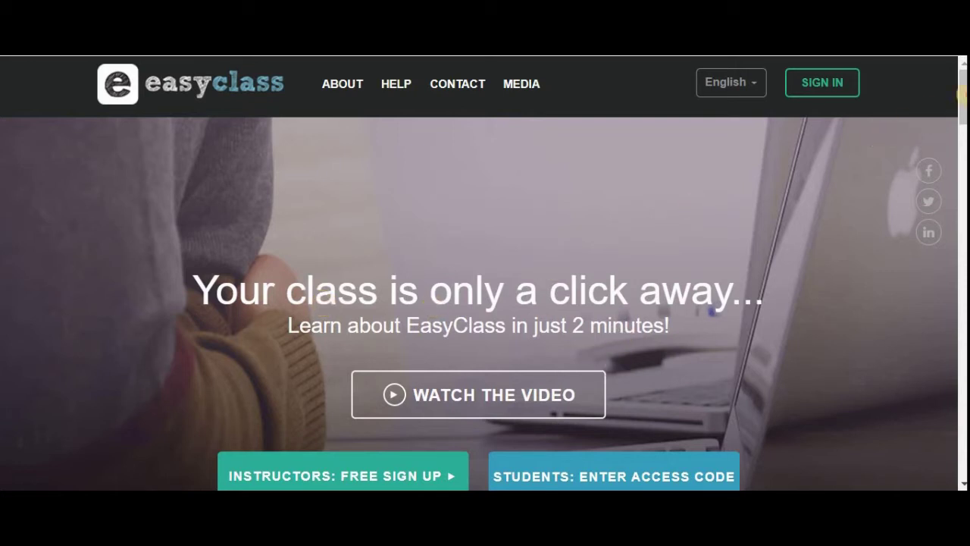
scroll(960, 94, down, 2)
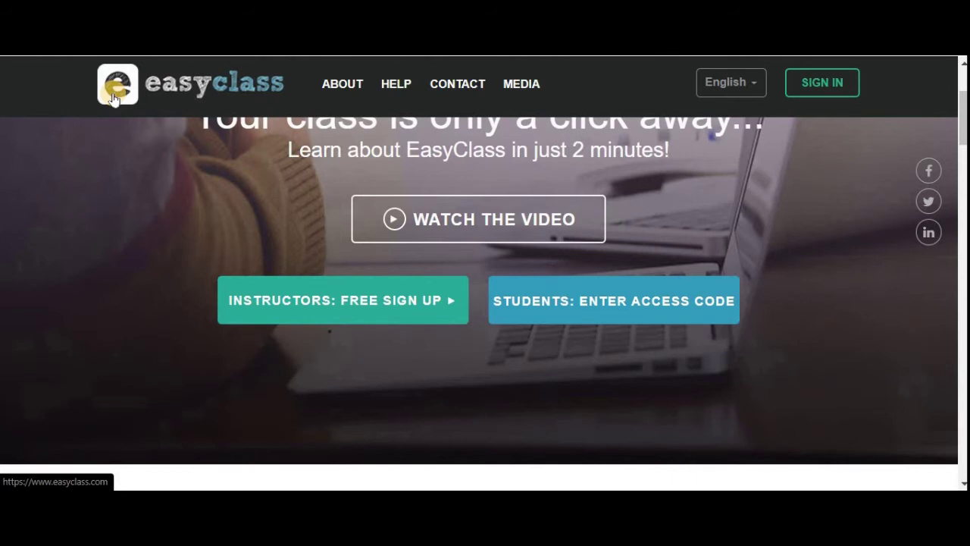
click(961, 102)
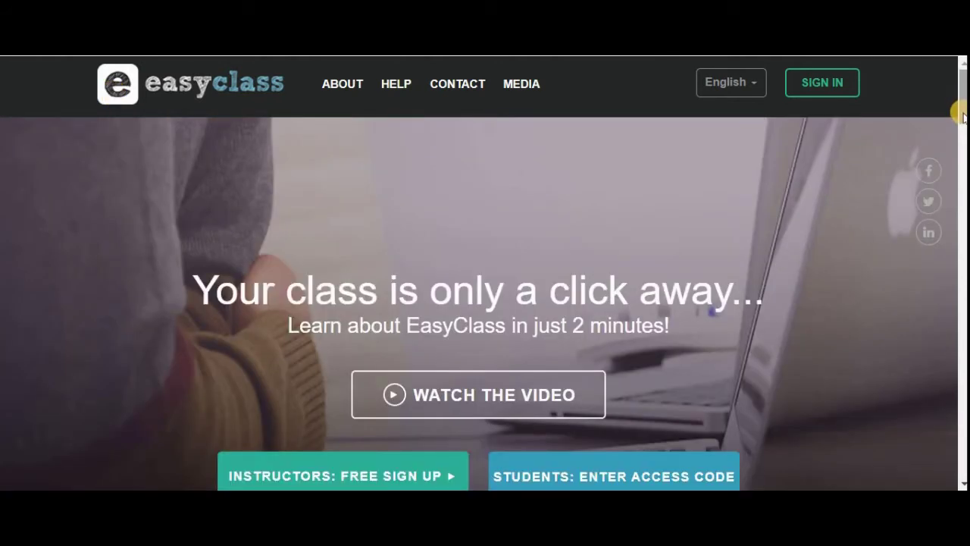
scroll(807, 219, down, 3)
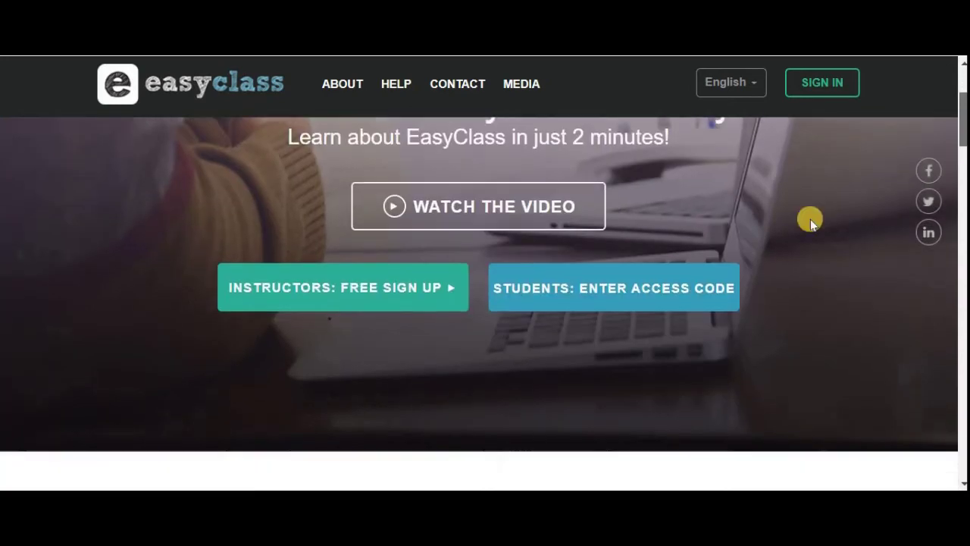
- Submit the teacher's course access code as a student
click(665, 297)
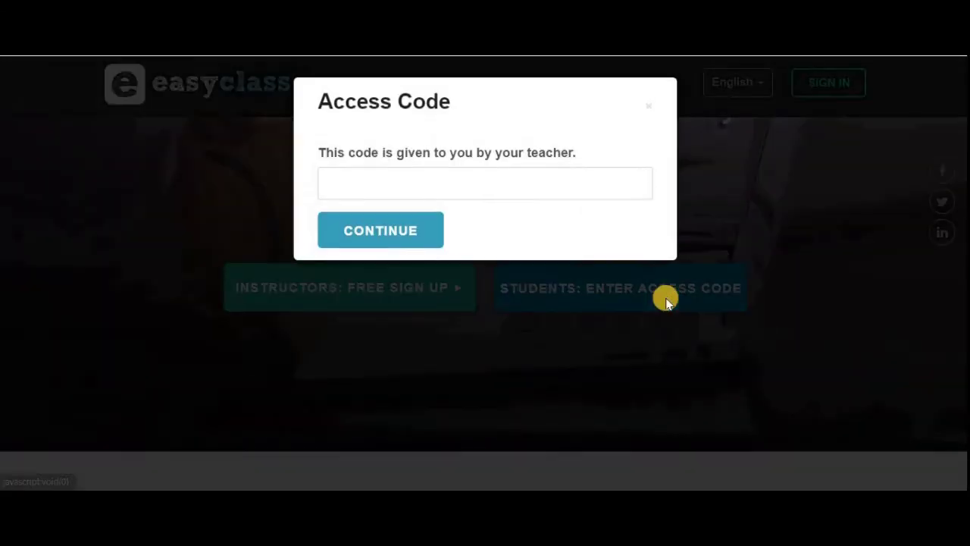
click(573, 188)
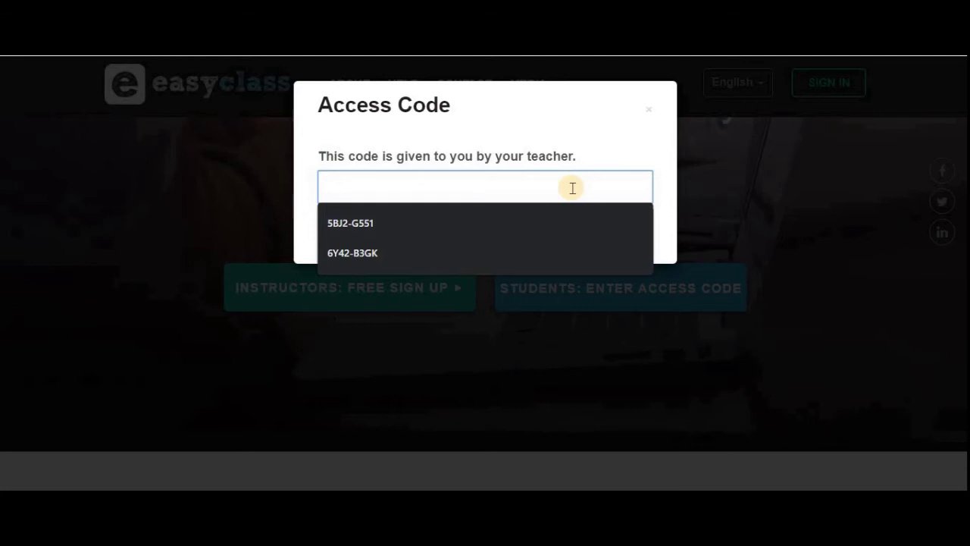
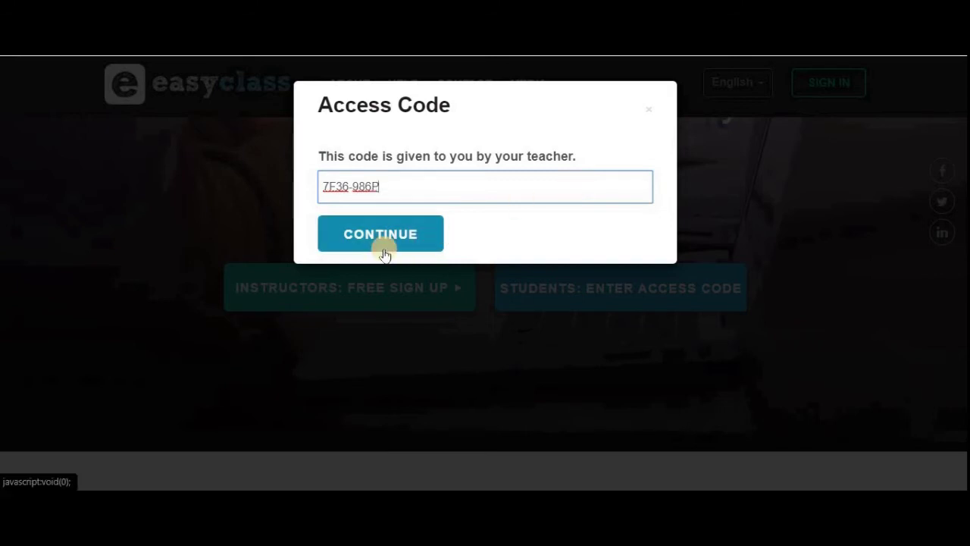
click(391, 242)
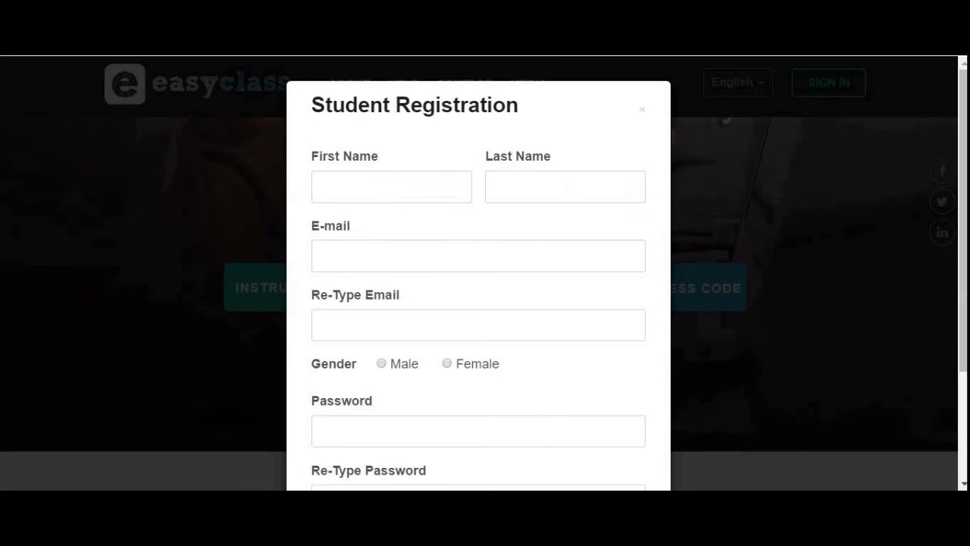
- Scroll up the Student Registration form using the scrollbar
click(961, 161)
drag(960, 161, 961, 135)
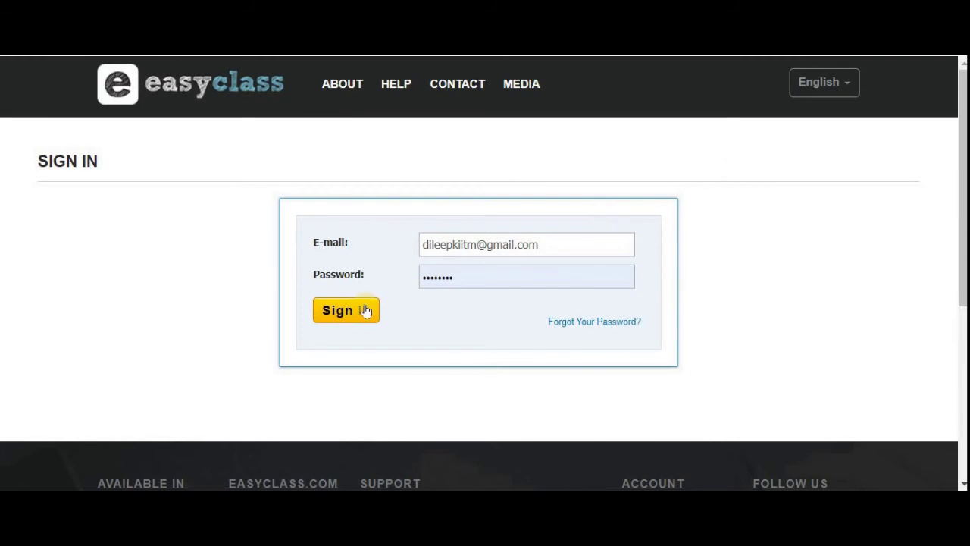
- Sign in, view the profile's Info section, then open the Courses list showing QM
click(361, 311)
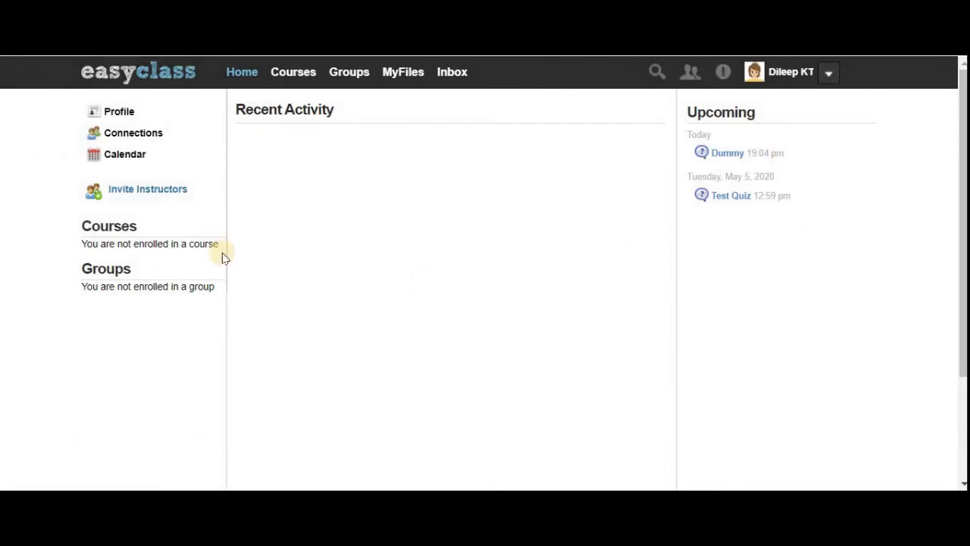
click(115, 114)
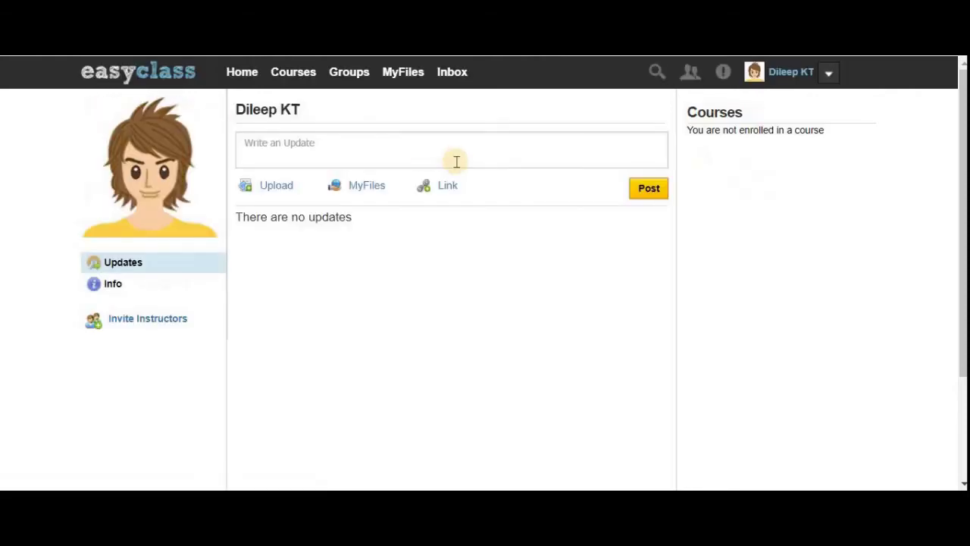
click(133, 291)
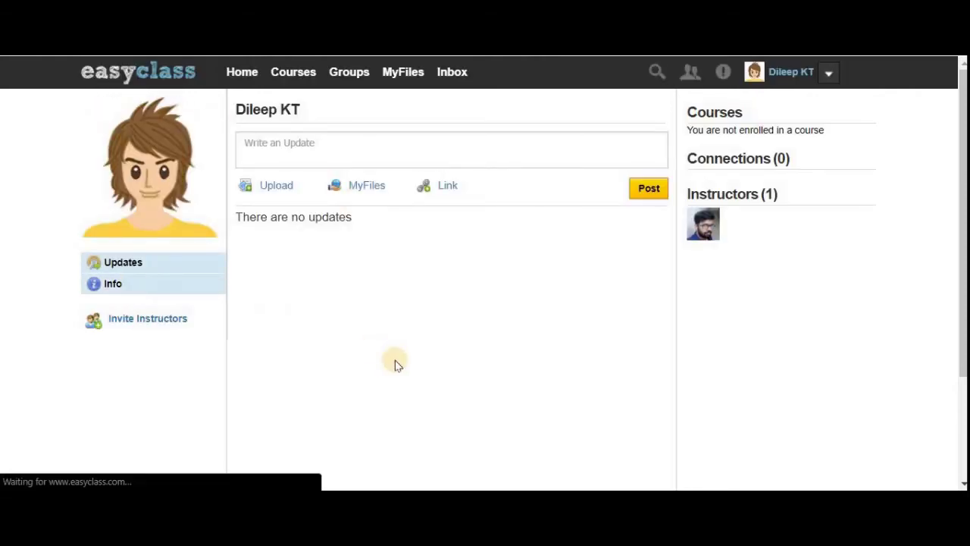
click(293, 71)
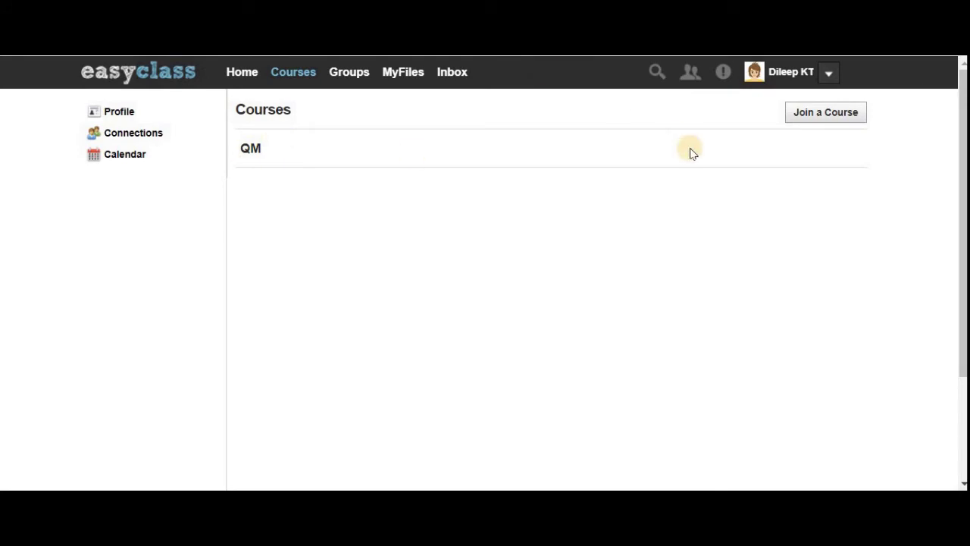
- Join a course with the saved access code so QM BATCH1 shows Pending approval
click(831, 113)
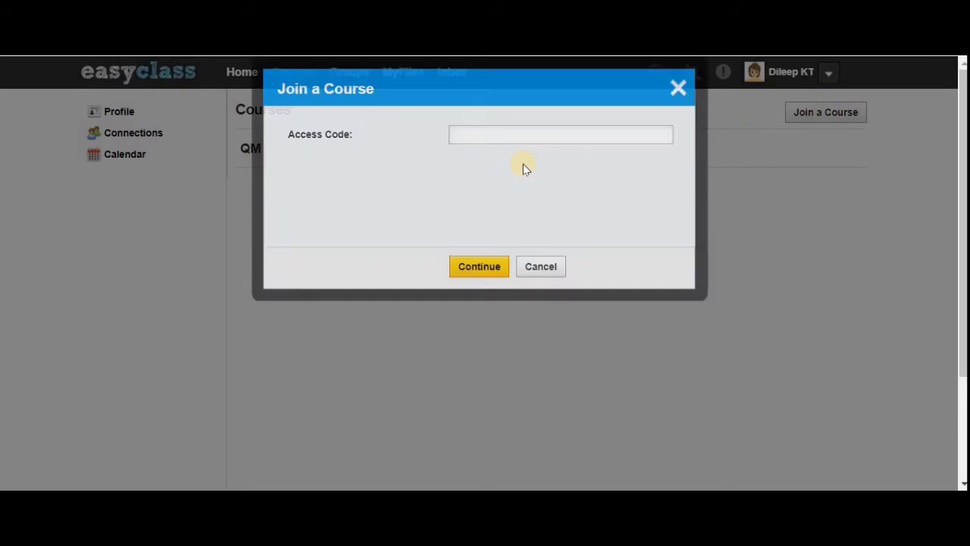
click(512, 150)
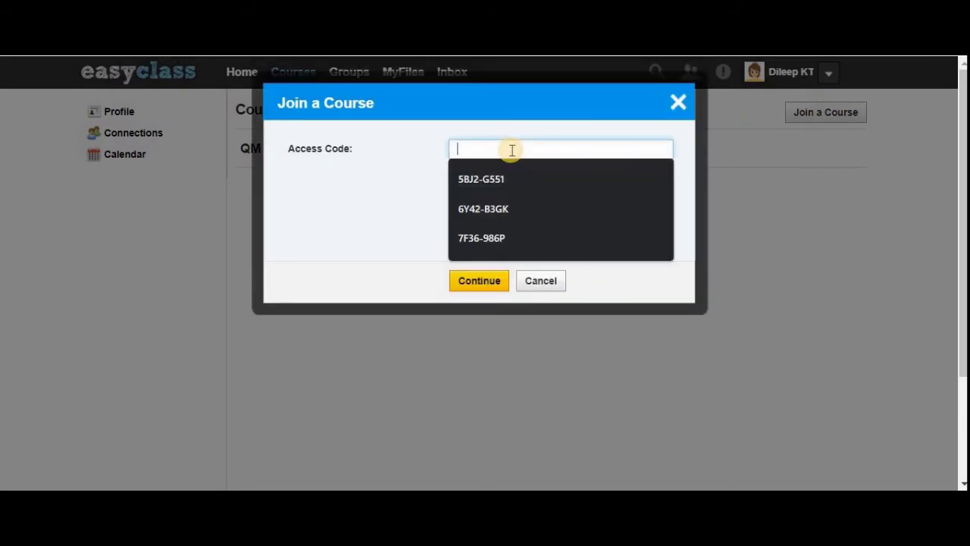
click(513, 237)
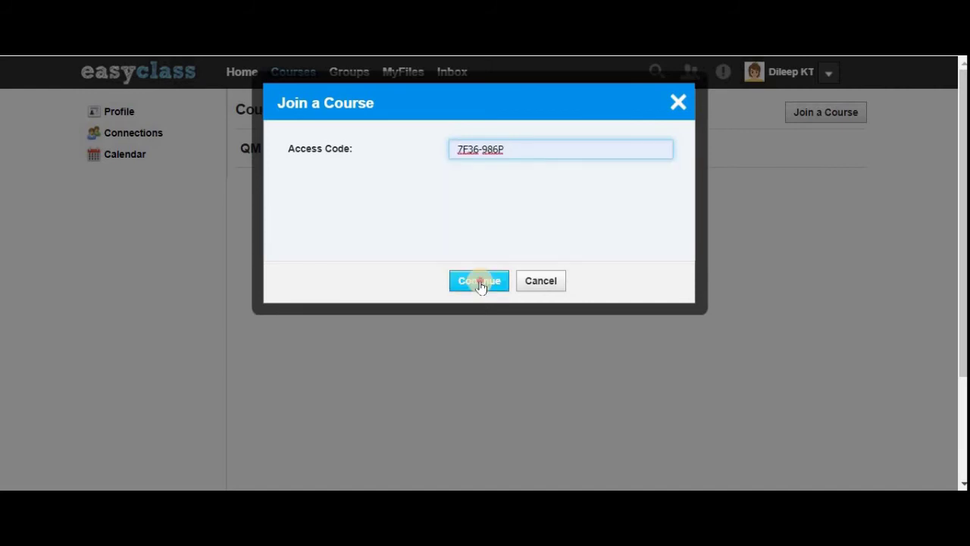
click(479, 285)
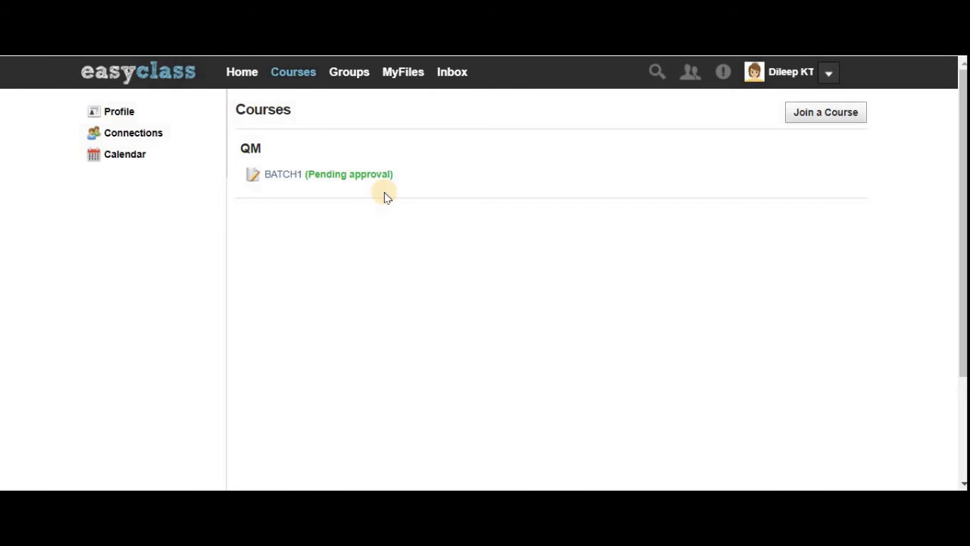
- Refresh the course list and open the now-approved QM BATCH1 Class Wall
click(294, 76)
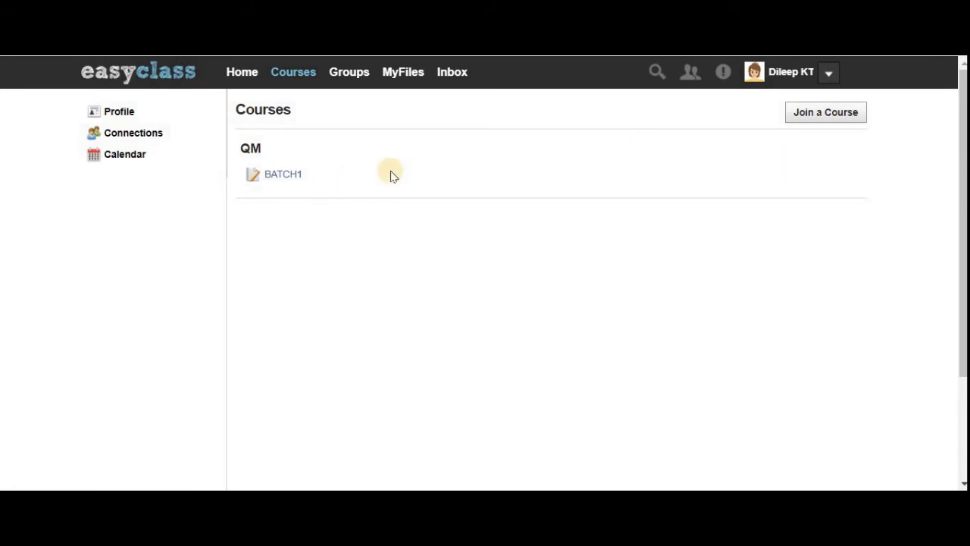
click(284, 175)
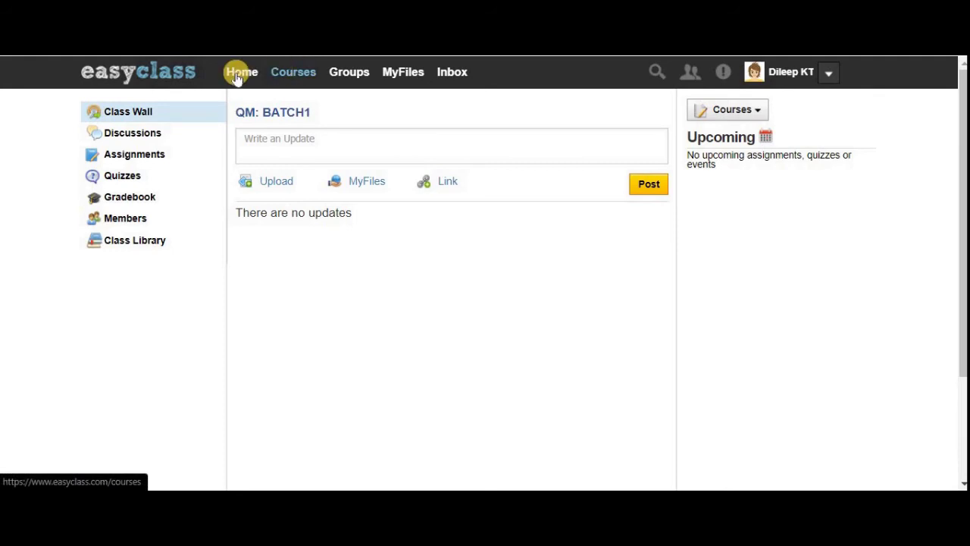
click(300, 76)
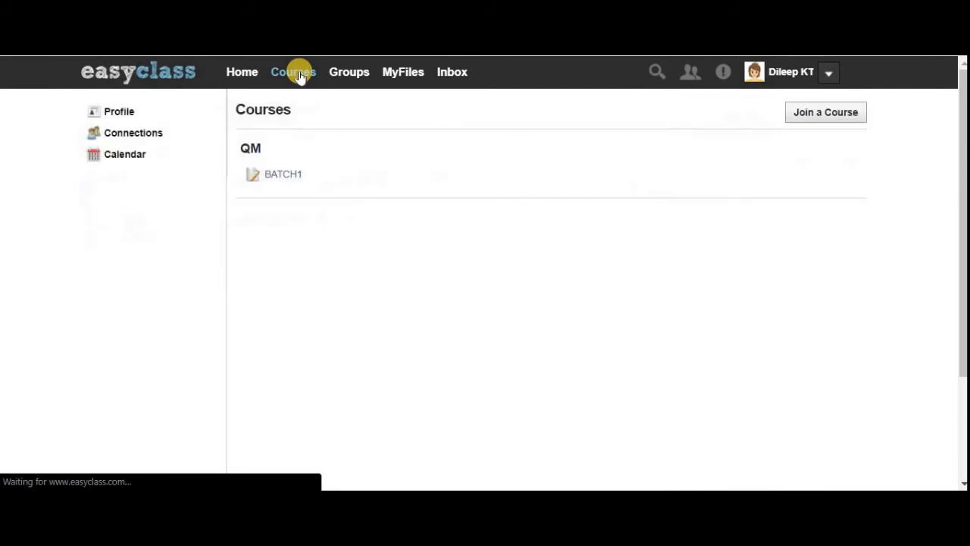
click(347, 187)
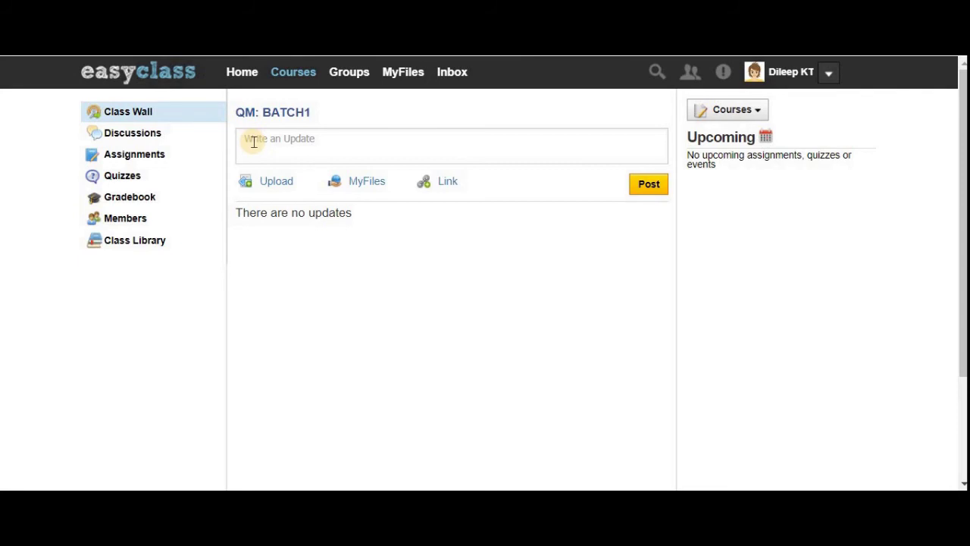
- Browse QM BATCH1's Discussions, Assignments, Quizzes and Gradebook pages
click(166, 138)
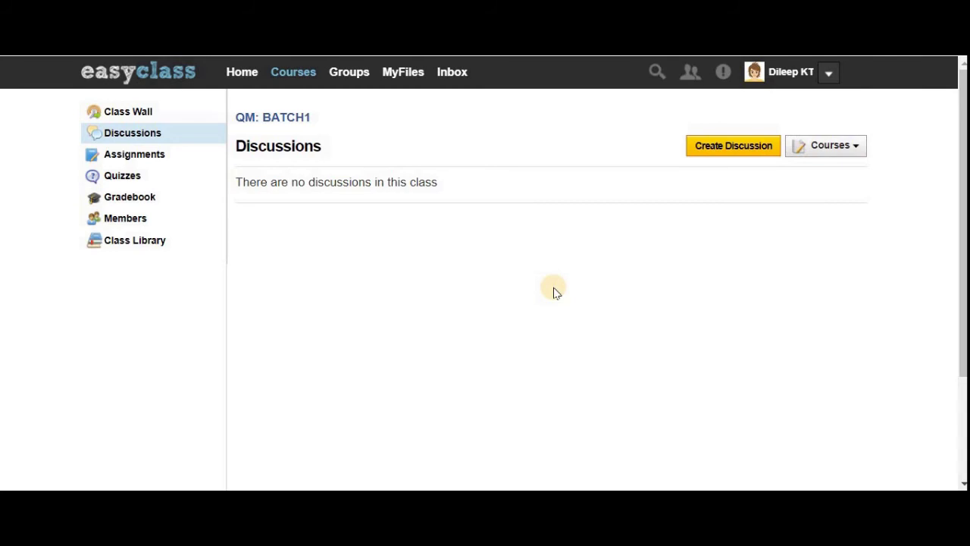
click(144, 157)
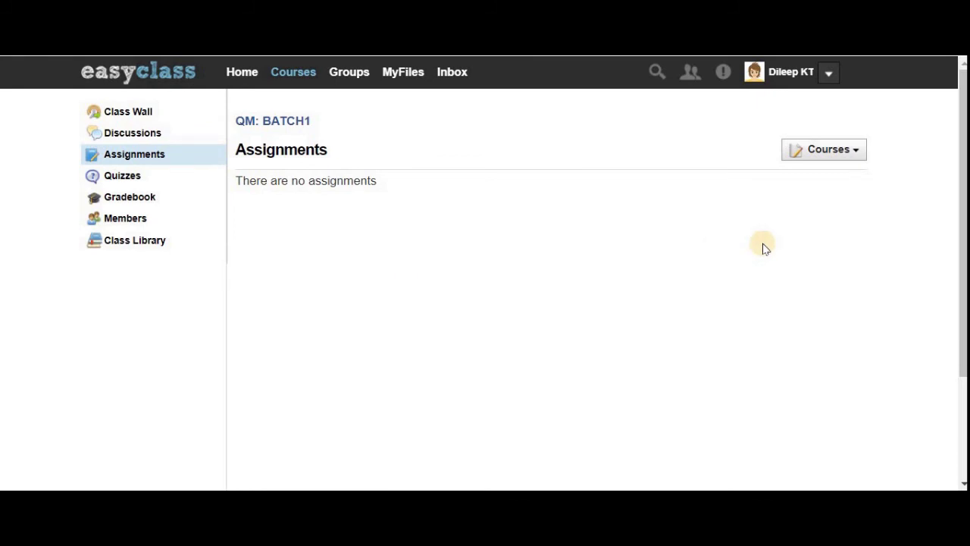
click(162, 185)
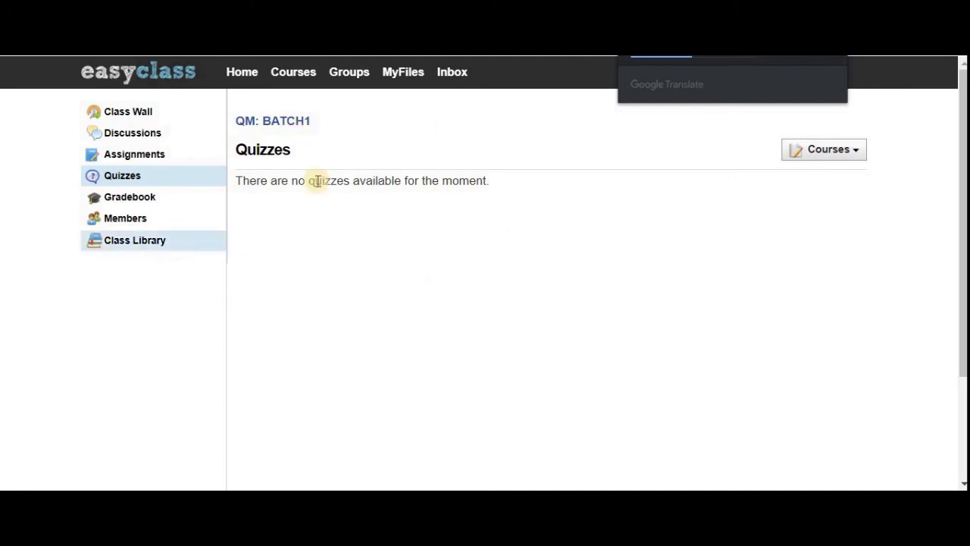
click(147, 201)
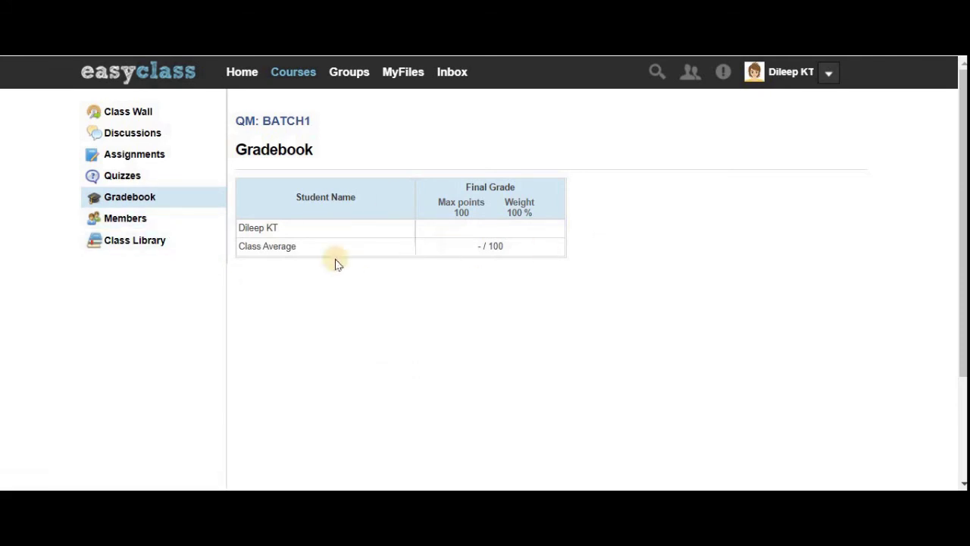
- Browse the Class Library and its file-type filter list
click(130, 241)
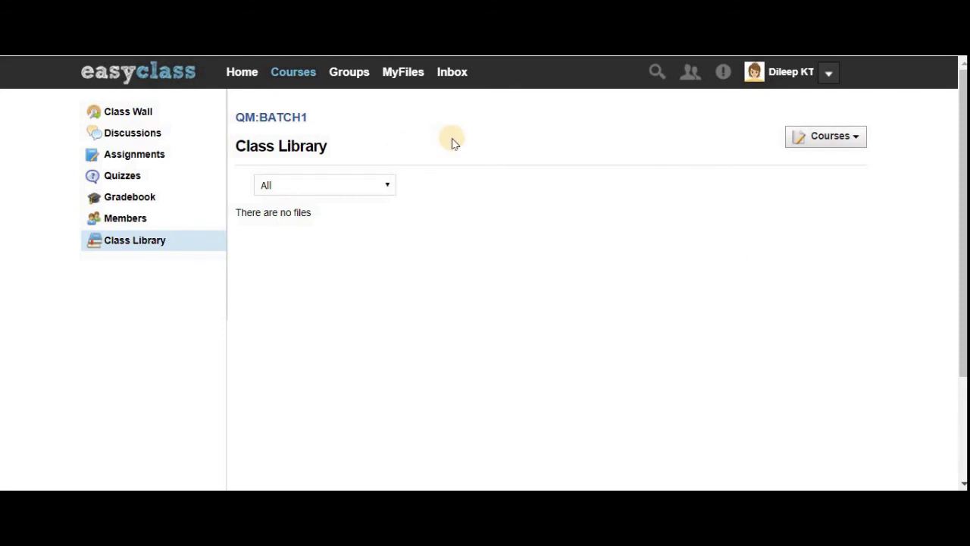
click(377, 184)
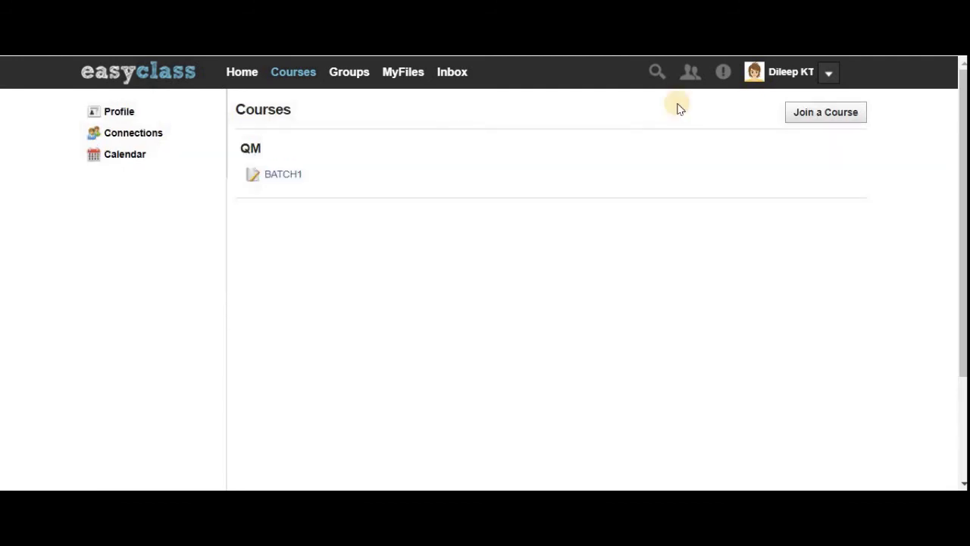
click(842, 113)
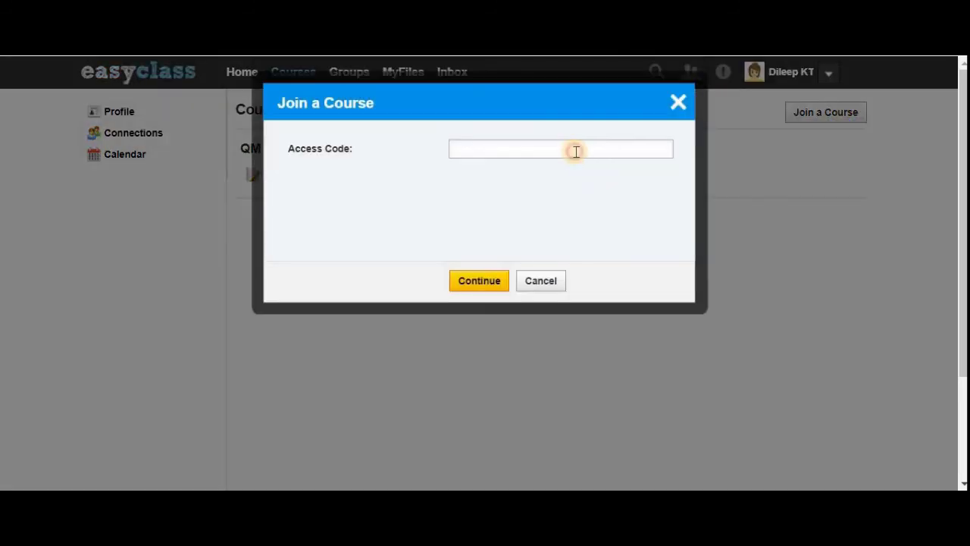
- Submit the second course's access code to request joining EMT B20M
click(574, 150)
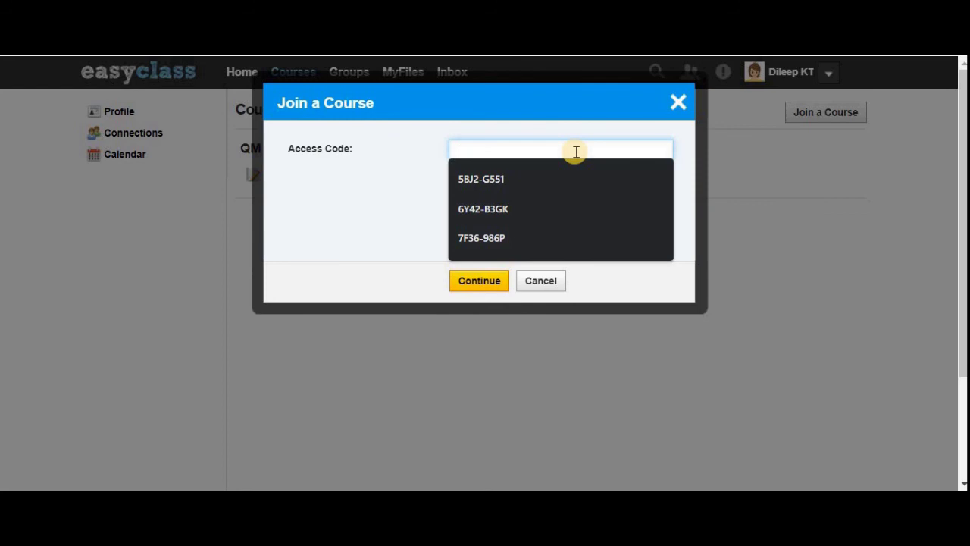
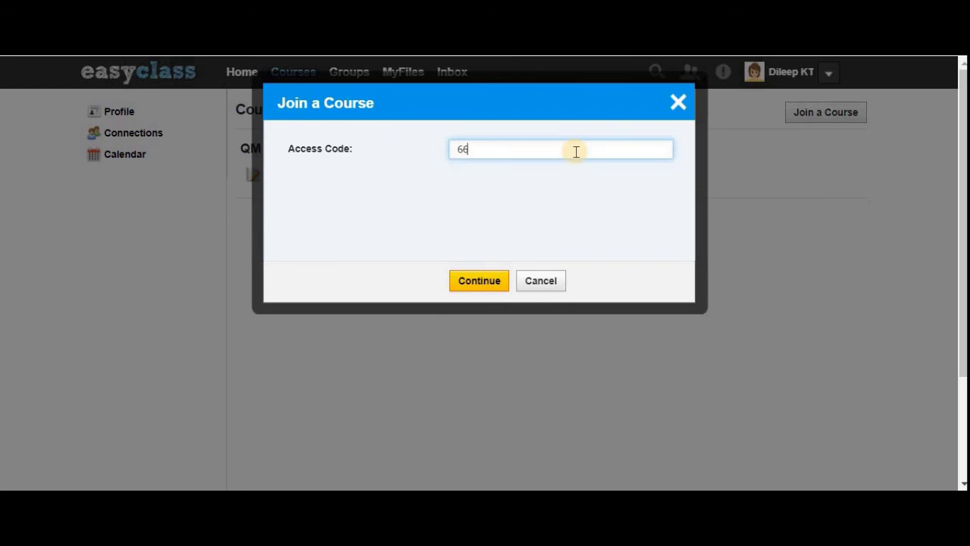
click(486, 282)
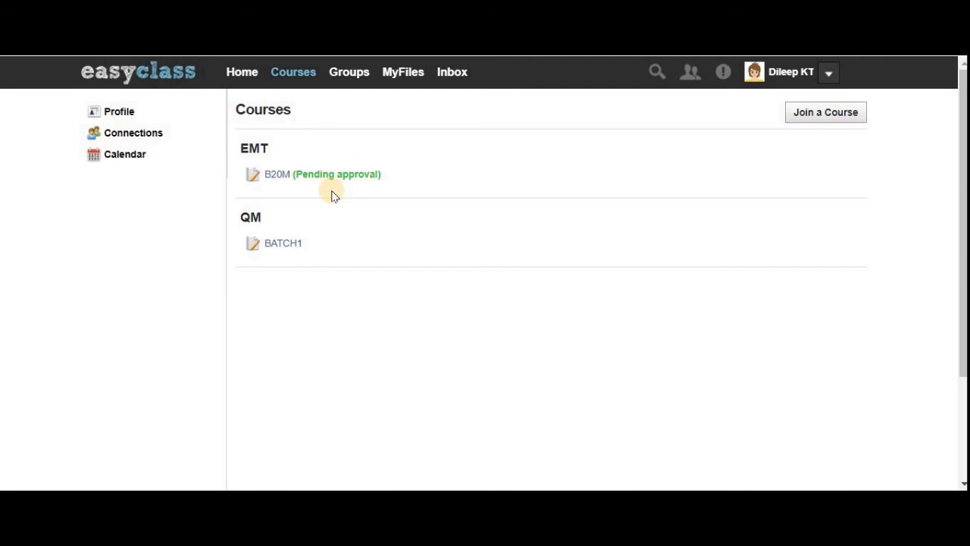
- Refresh the course list and open the approved EMT B20M Class Wall
click(288, 74)
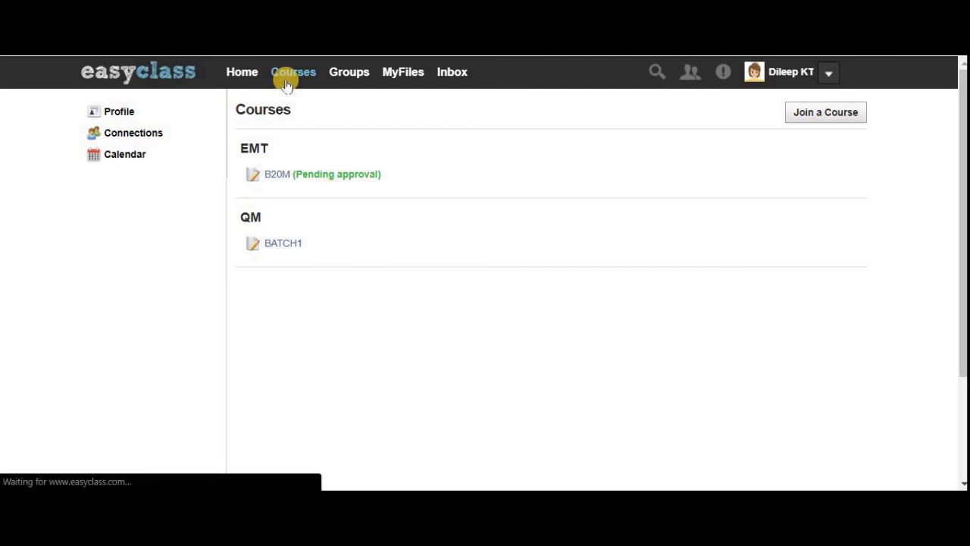
click(278, 176)
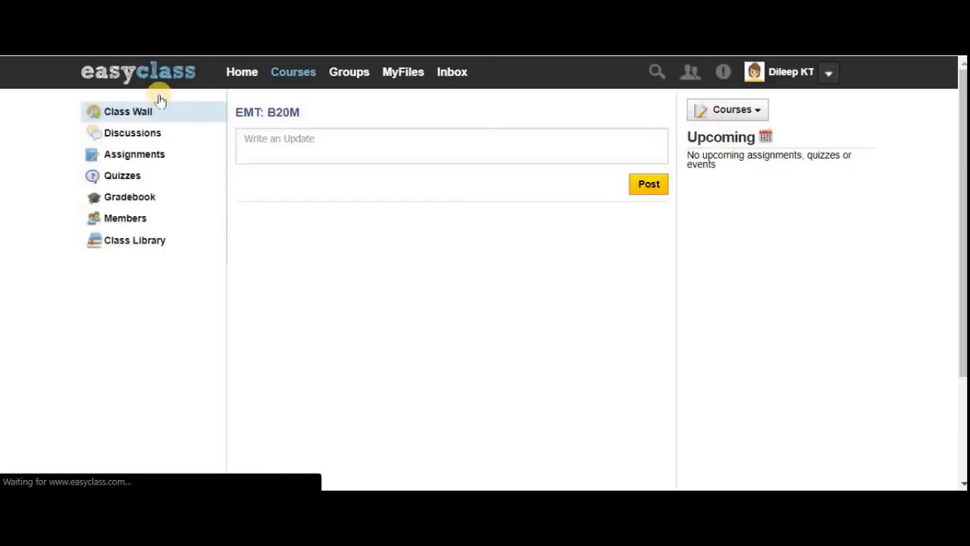